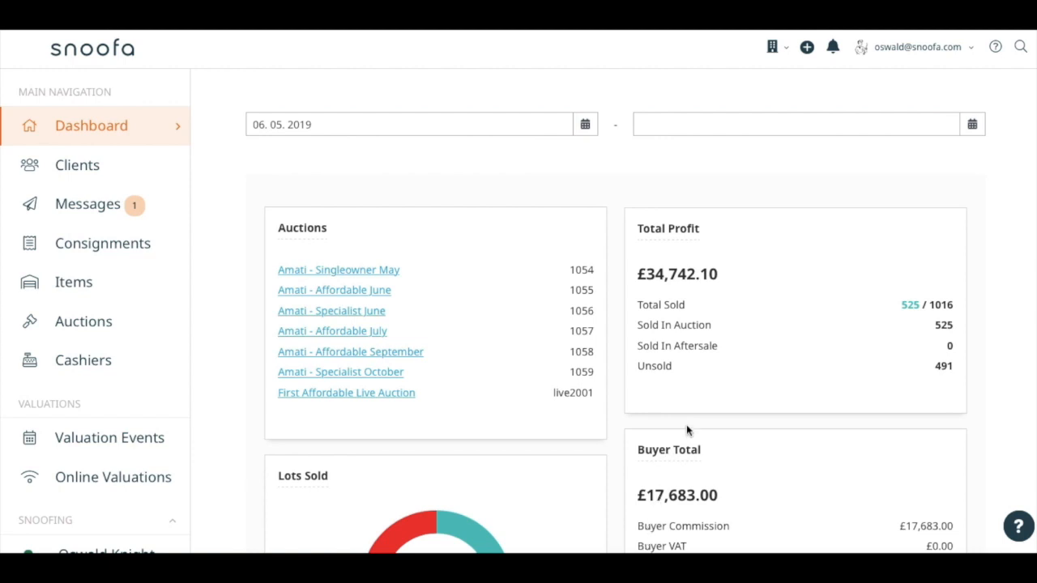
Open a blank new-item form through the Create New options.
click(807, 49)
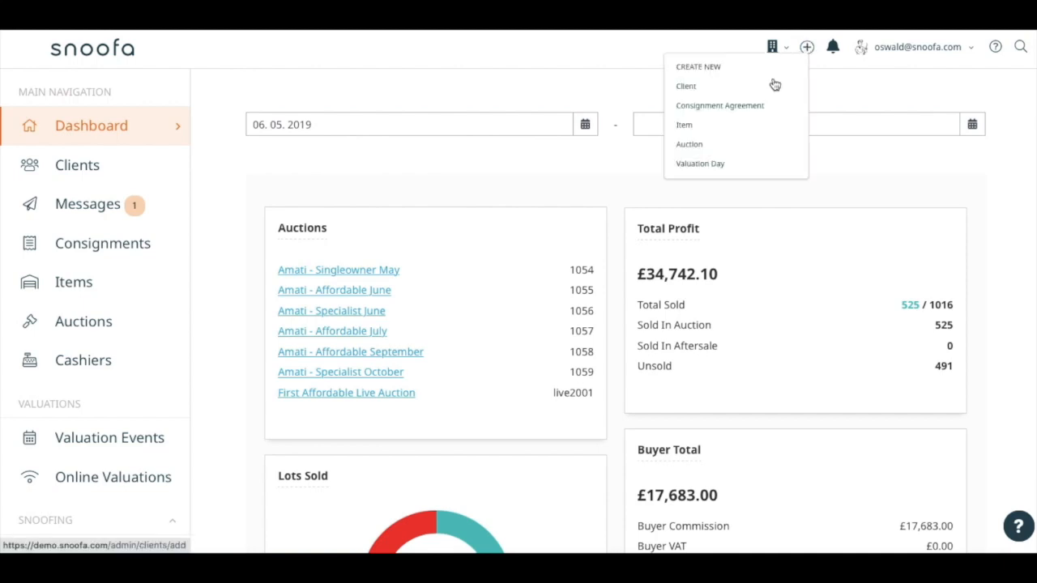
click(759, 165)
click(805, 51)
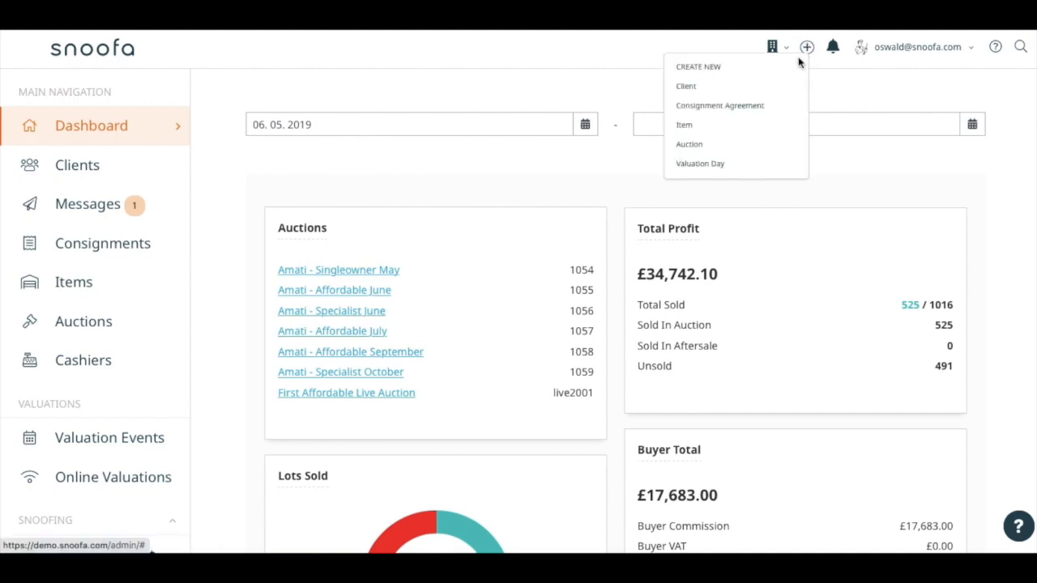
click(759, 127)
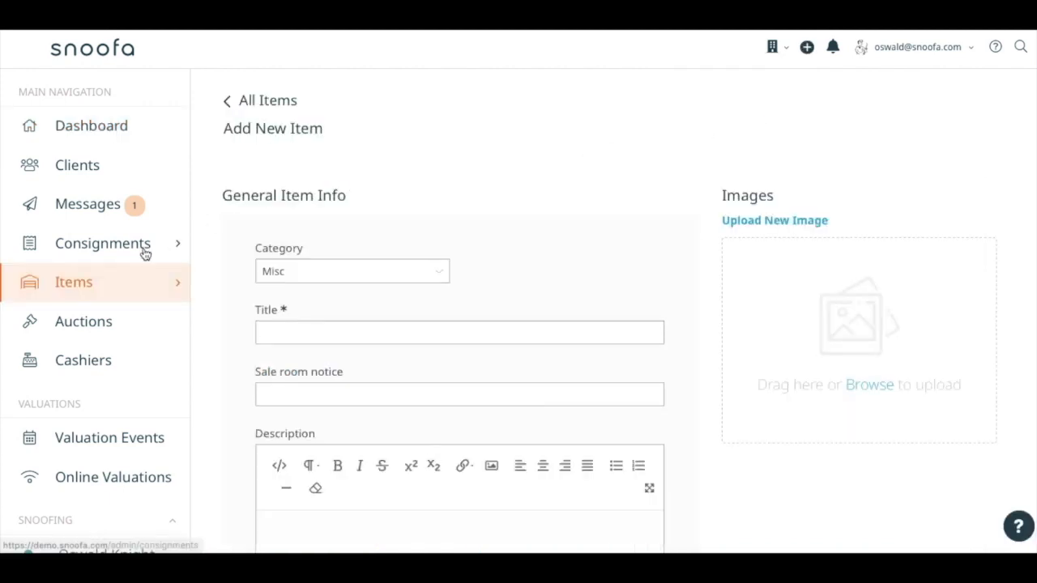
Open the Items list, start a new item from there and look over the blank form's fields.
click(73, 283)
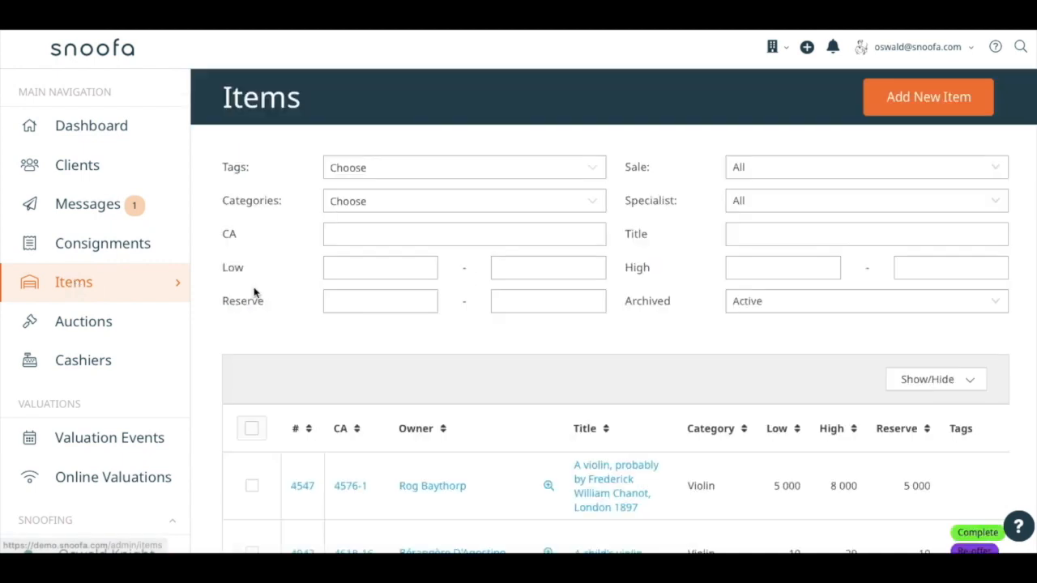
click(928, 97)
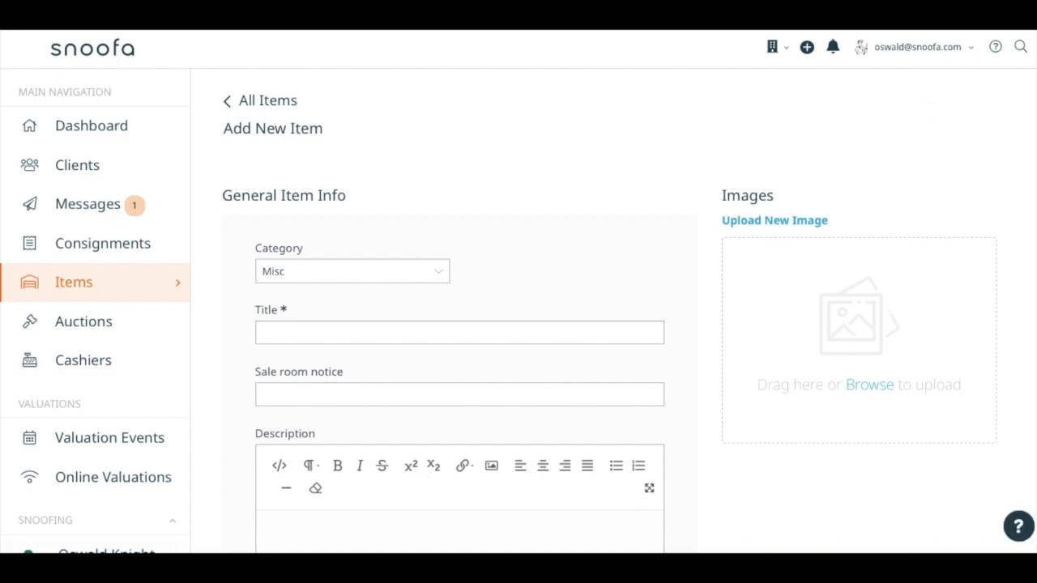
scroll(695, 479, down, 4)
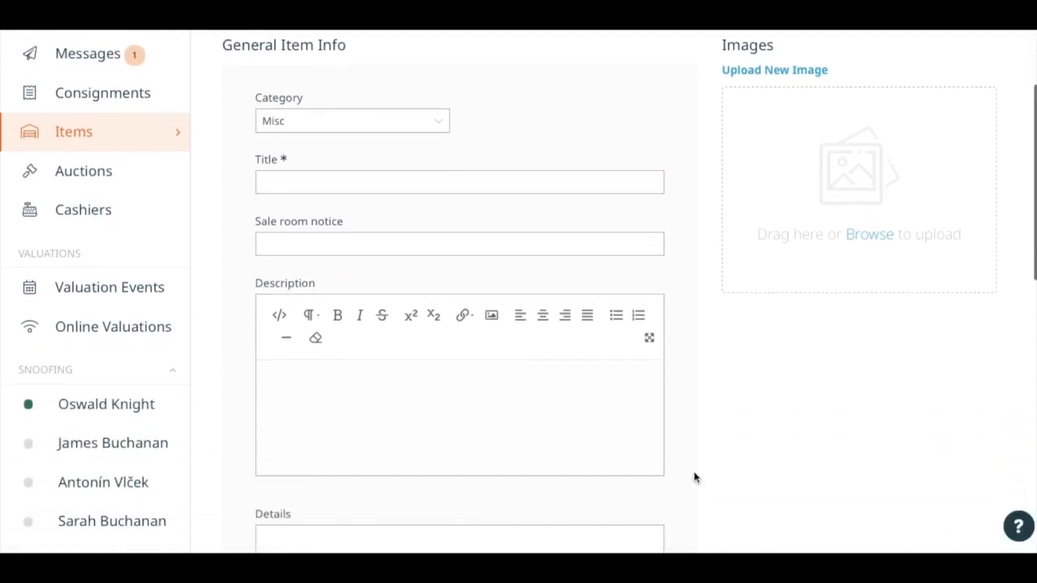
scroll(695, 478, down, 8)
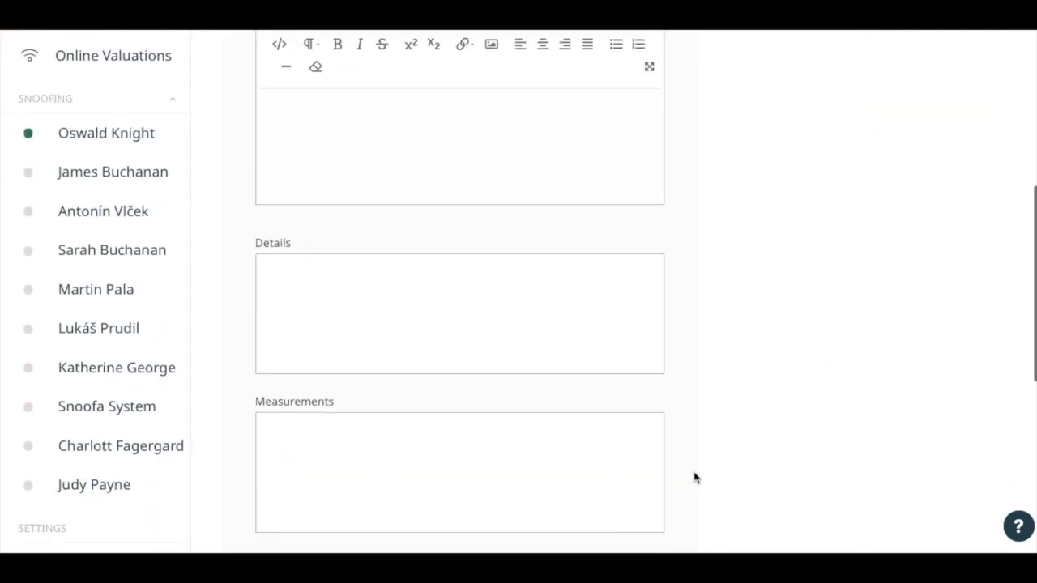
scroll(695, 478, up, 8)
scroll(695, 478, down, 1)
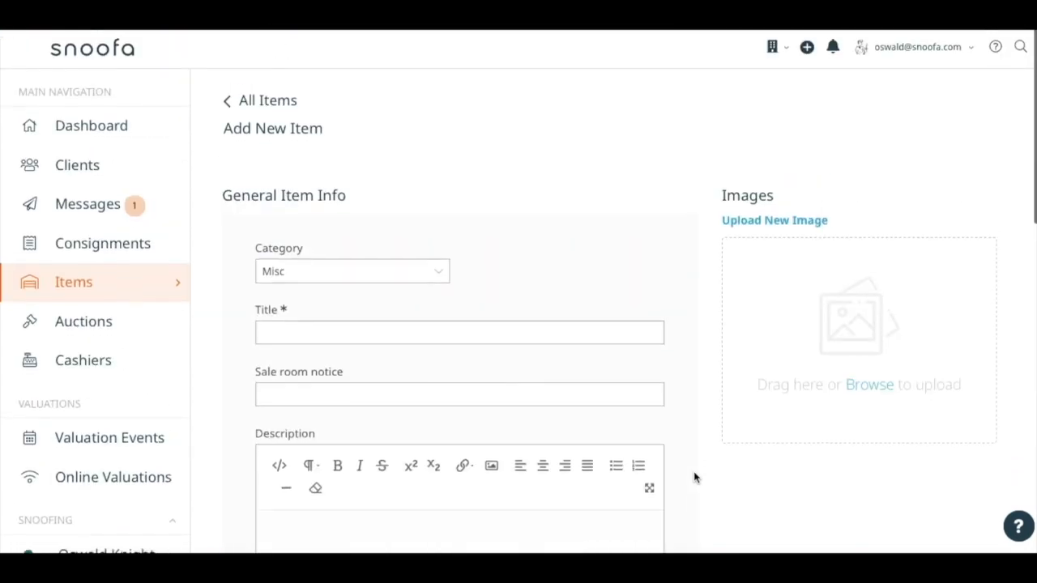
Set the item's category to Violin and its title to "A Nice Violin".
click(406, 210)
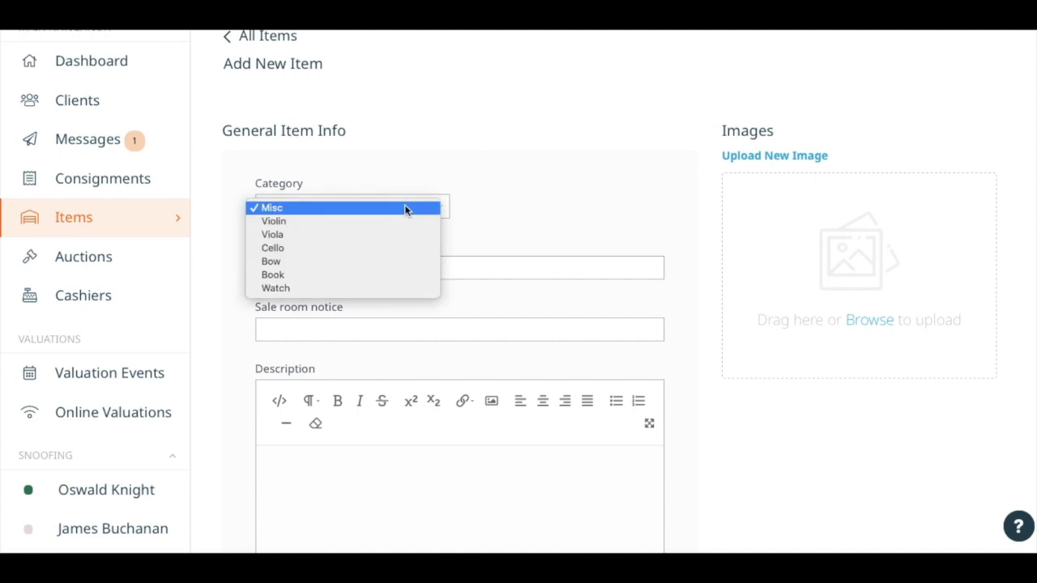
click(381, 221)
click(412, 278)
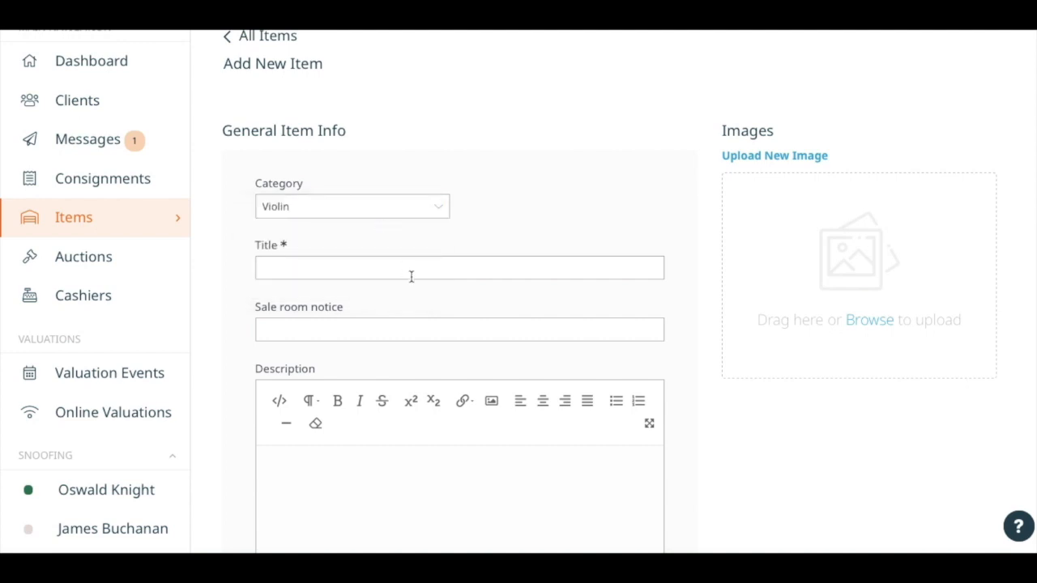
text(A Nice Violin)
key(Right)
scroll(385, 316, down, 1)
key(Tab)
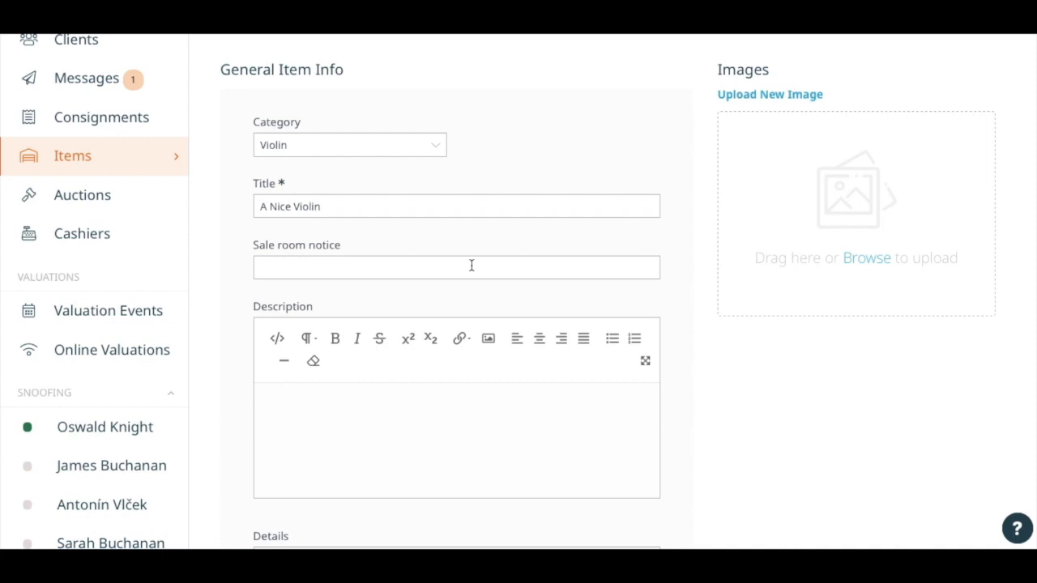
Enter "This is a really nice violin" as the item's description.
click(447, 382)
text(This is a really nice violin)
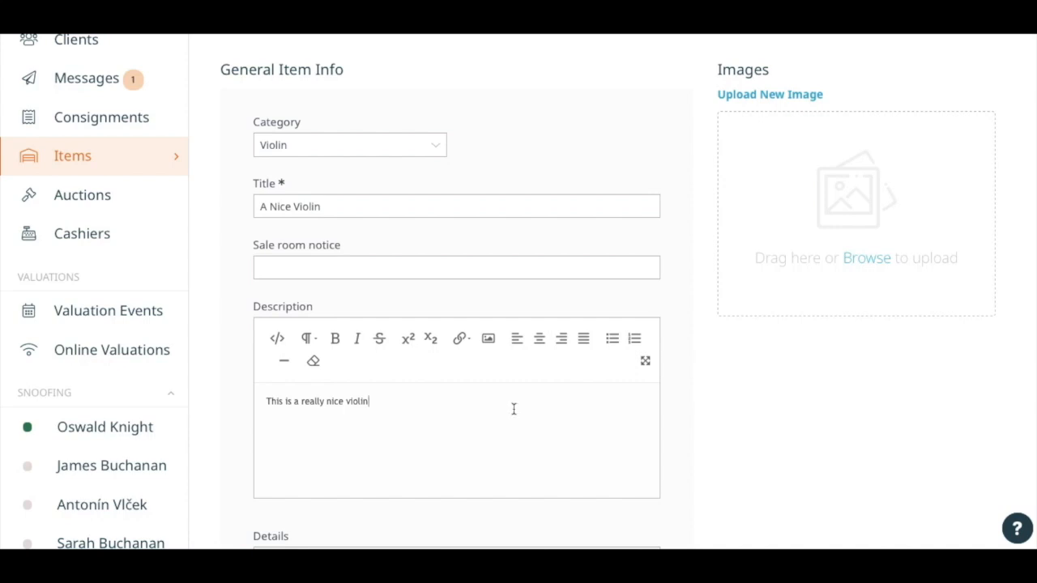
Enter BRAND as the brand in the details and 362 as the length of back in the measurements.
scroll(534, 391, down, 5)
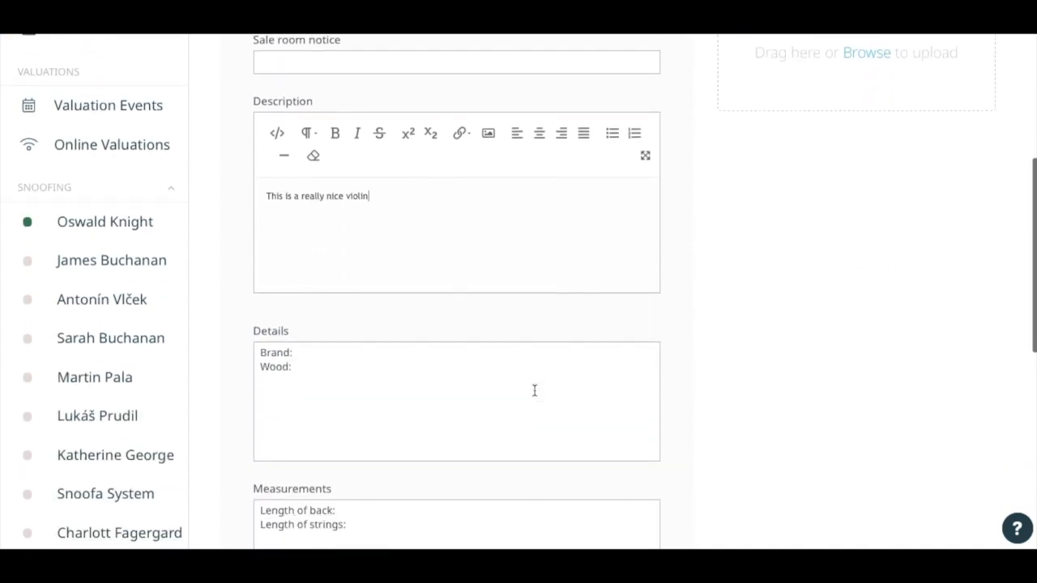
scroll(534, 390, down, 1)
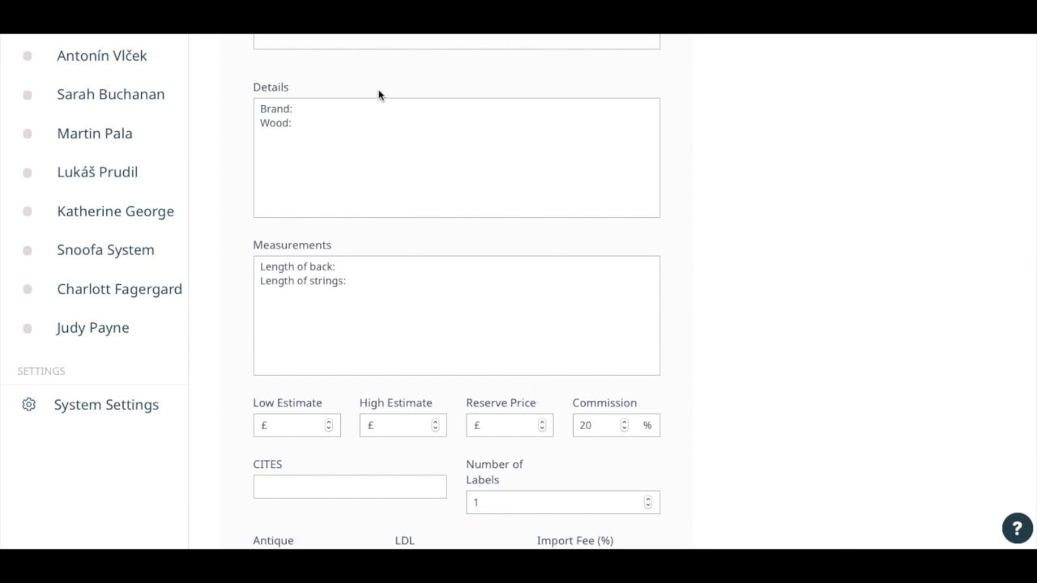
click(315, 109)
text(BRAND)
click(364, 136)
click(372, 266)
text(362)
Set the low estimate to £1000, high estimate to £2000, reserve price to £800 and commission to 16%.
scroll(382, 422, down, 2)
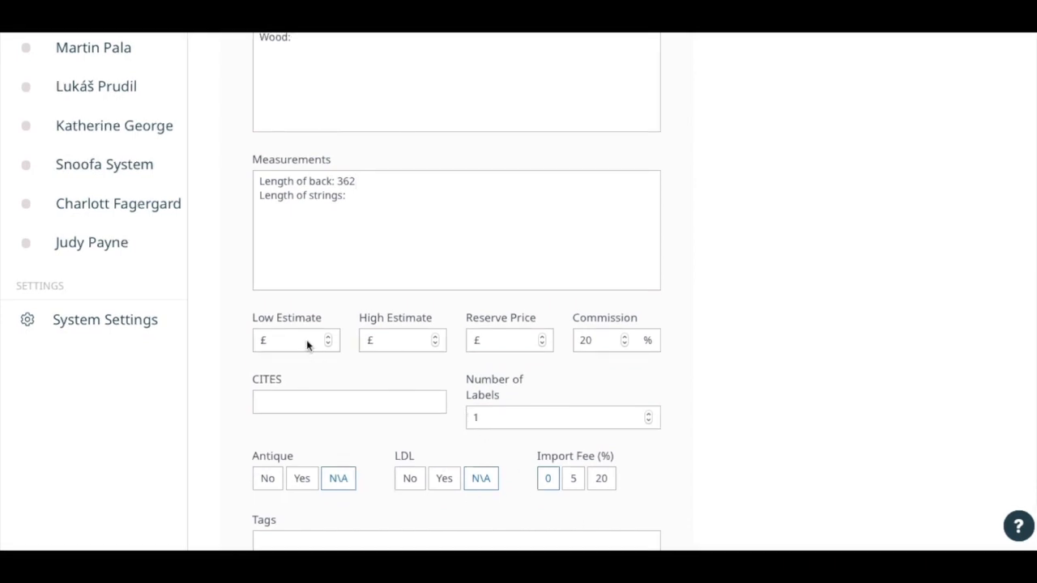
text(1000)
text(2000)
text(800)
click(624, 344)
click(626, 343)
click(625, 343)
click(626, 342)
Add Ivory as the item's CITES material and set the number of labels to 2.
click(418, 397)
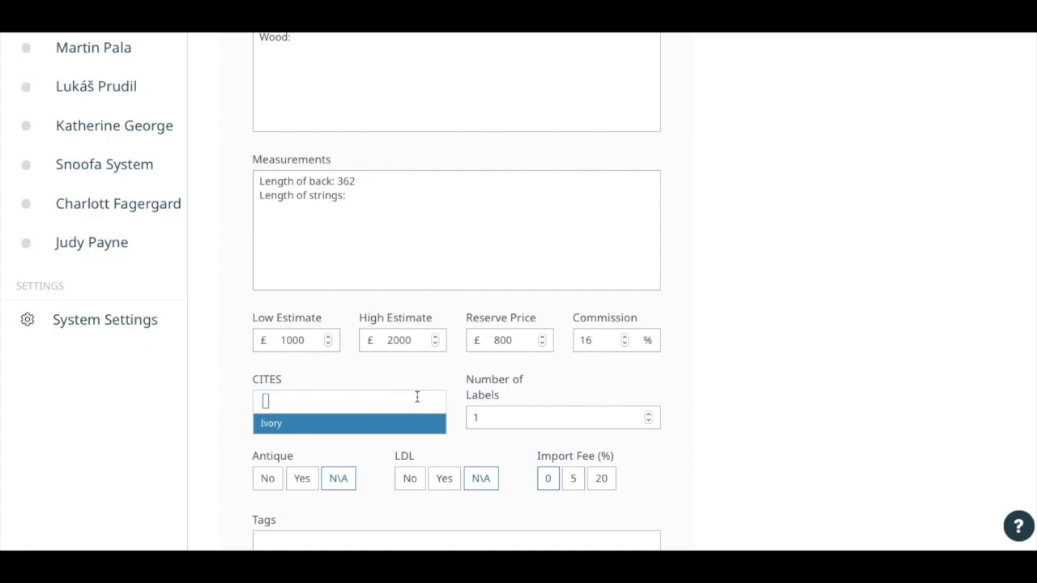
click(422, 429)
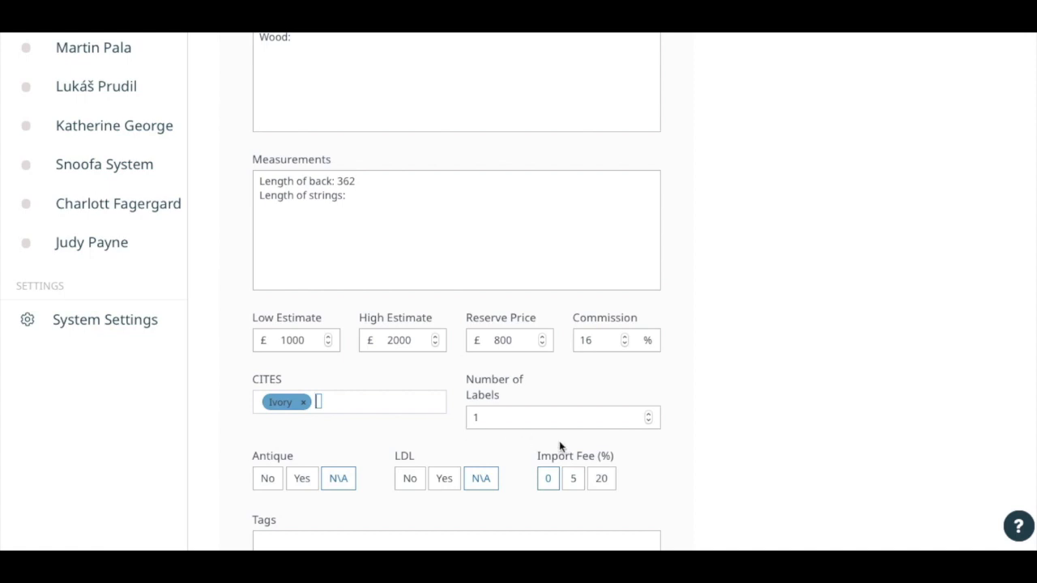
click(649, 413)
Set both Antique and LDL to Yes and the import fee to 5%.
click(302, 479)
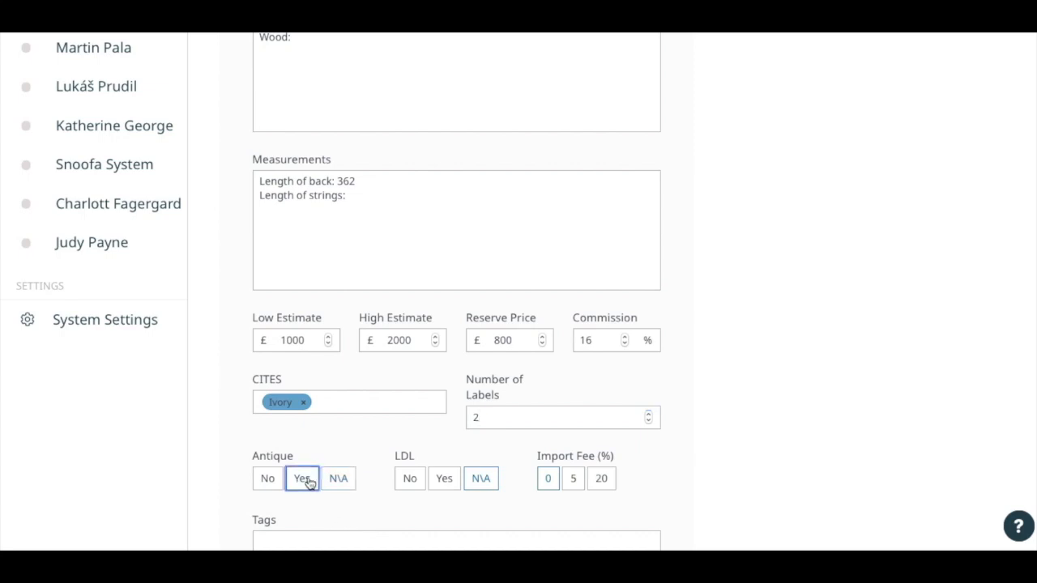
click(452, 484)
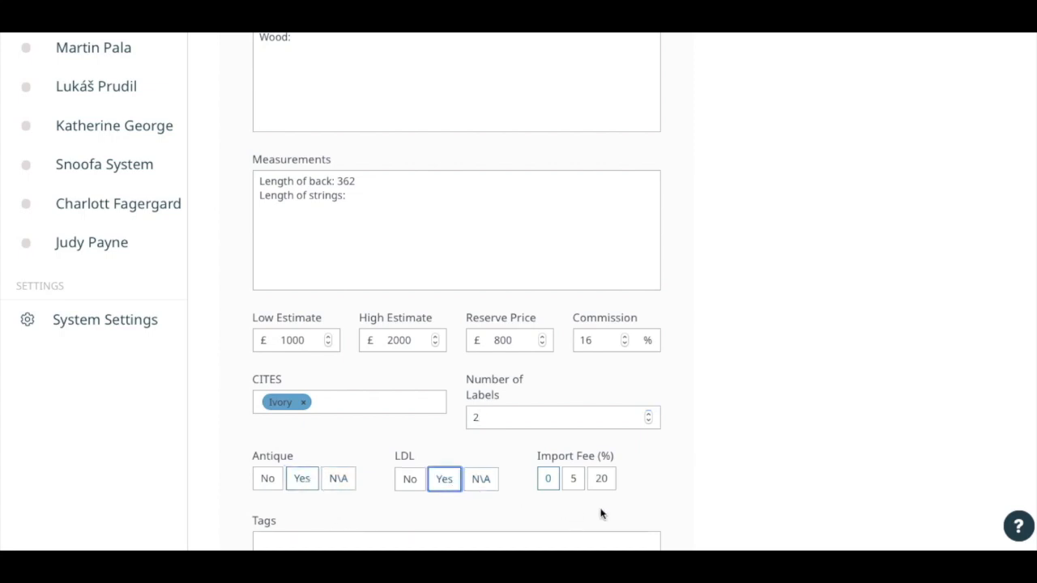
click(574, 481)
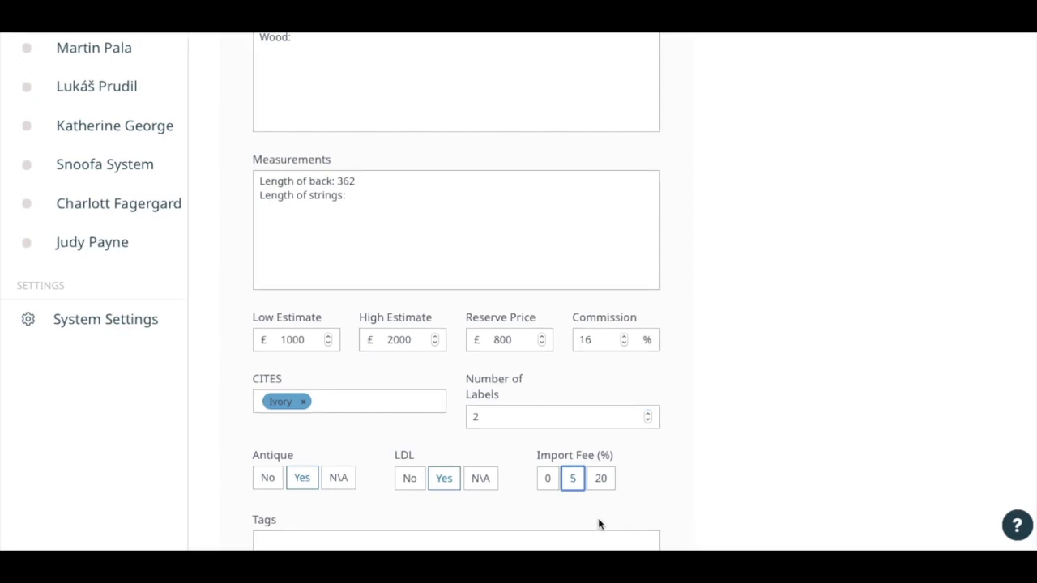
Tag the item with JB-to-check and Incomplete.
scroll(599, 525, down, 3)
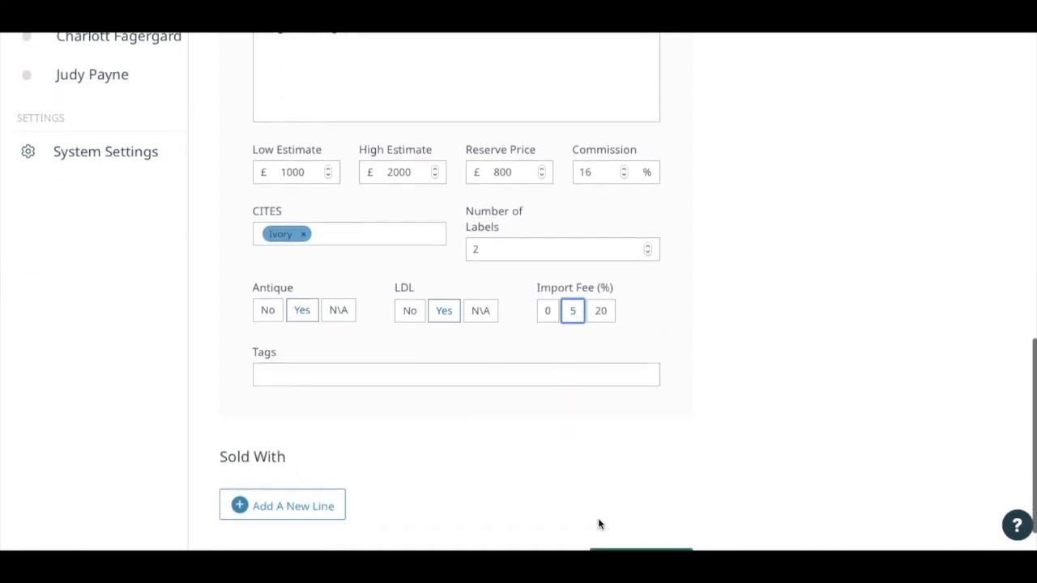
click(565, 324)
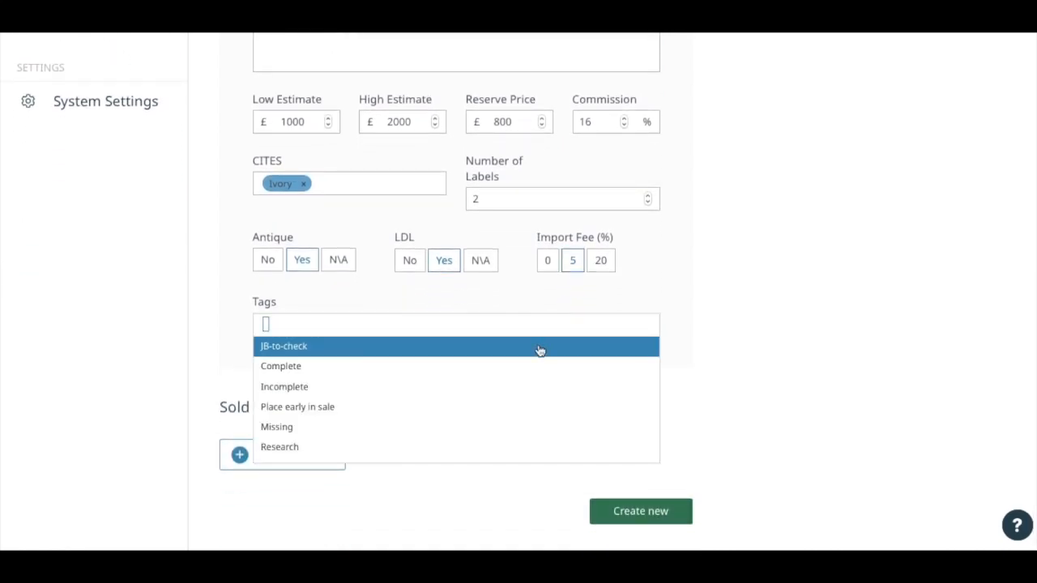
click(541, 351)
click(528, 325)
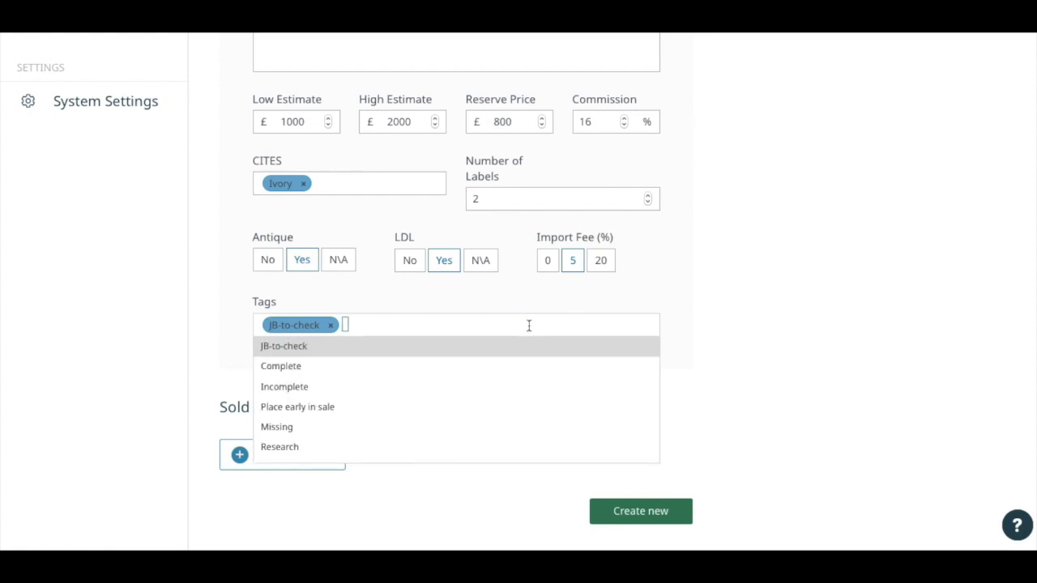
click(494, 388)
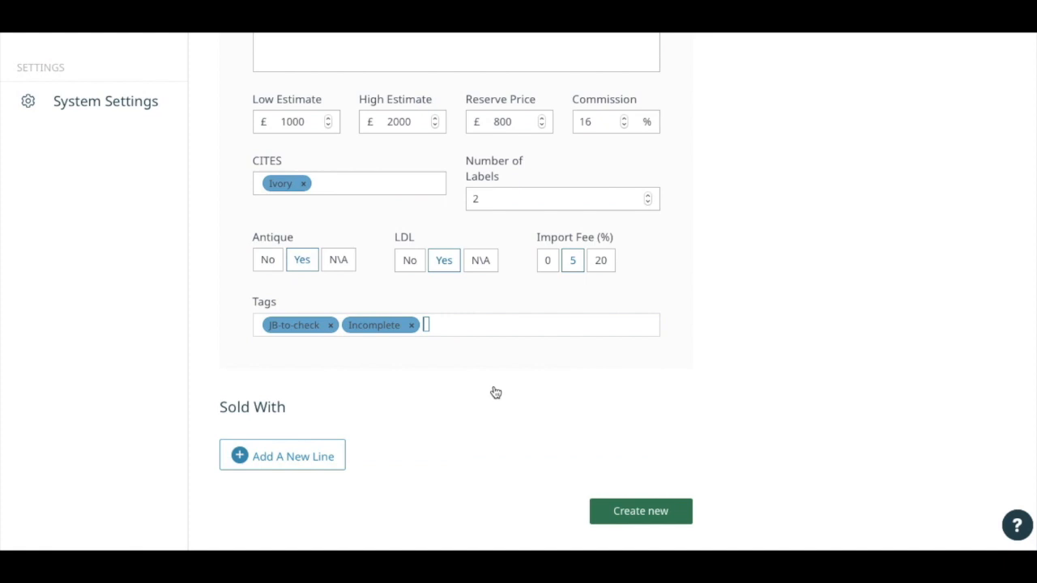
Add a Sold With line with quantity 1, type "certificate" and description "from London".
scroll(496, 393, down, 1)
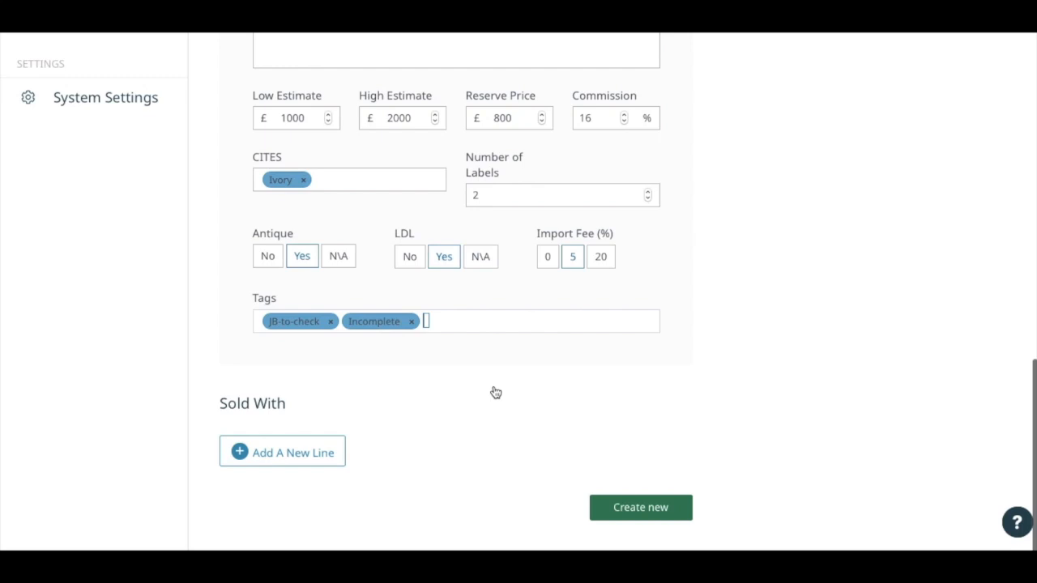
click(315, 459)
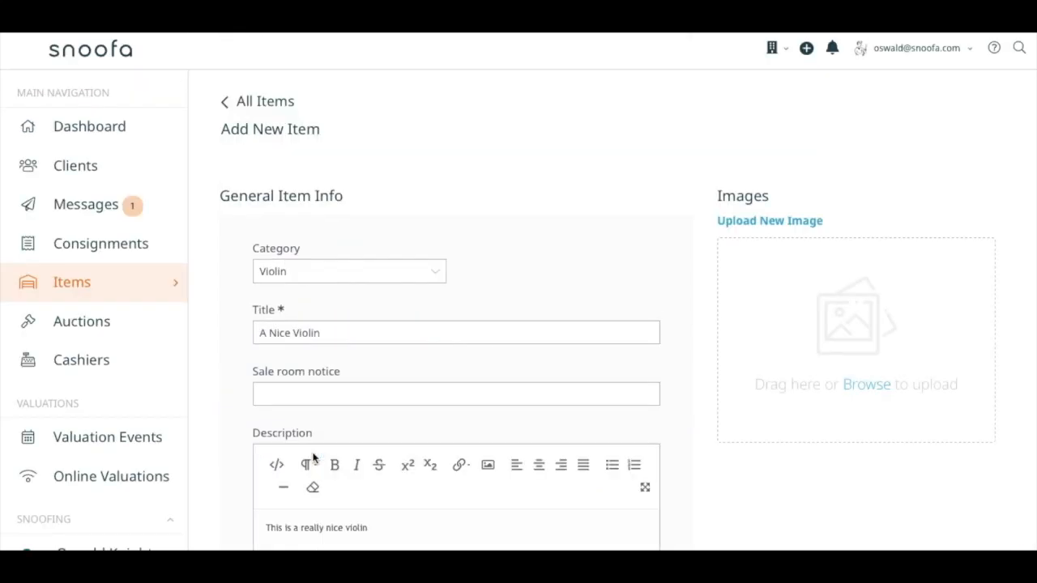
scroll(313, 459, down, 12)
click(267, 416)
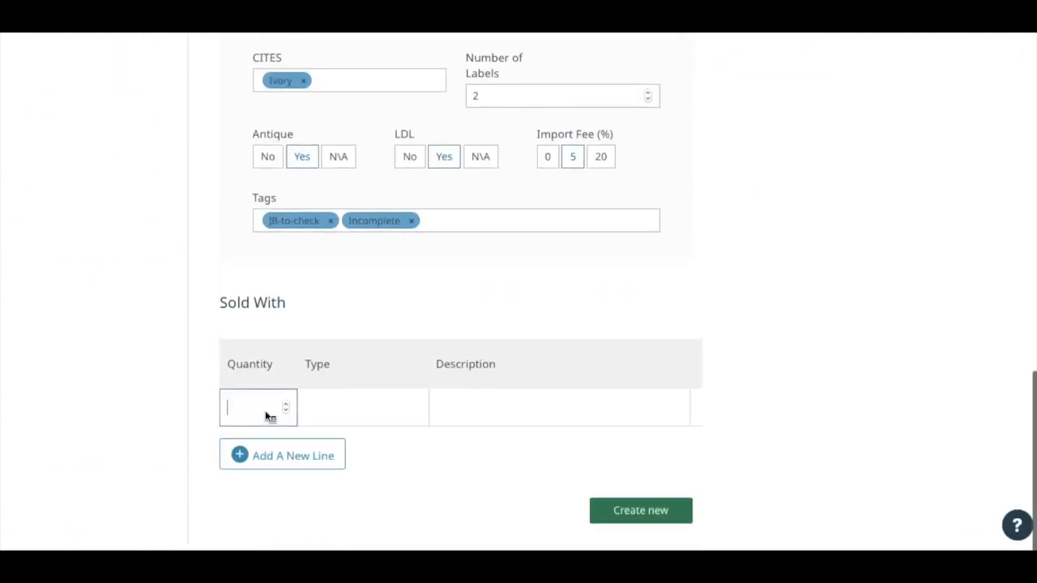
text(1)
click(367, 415)
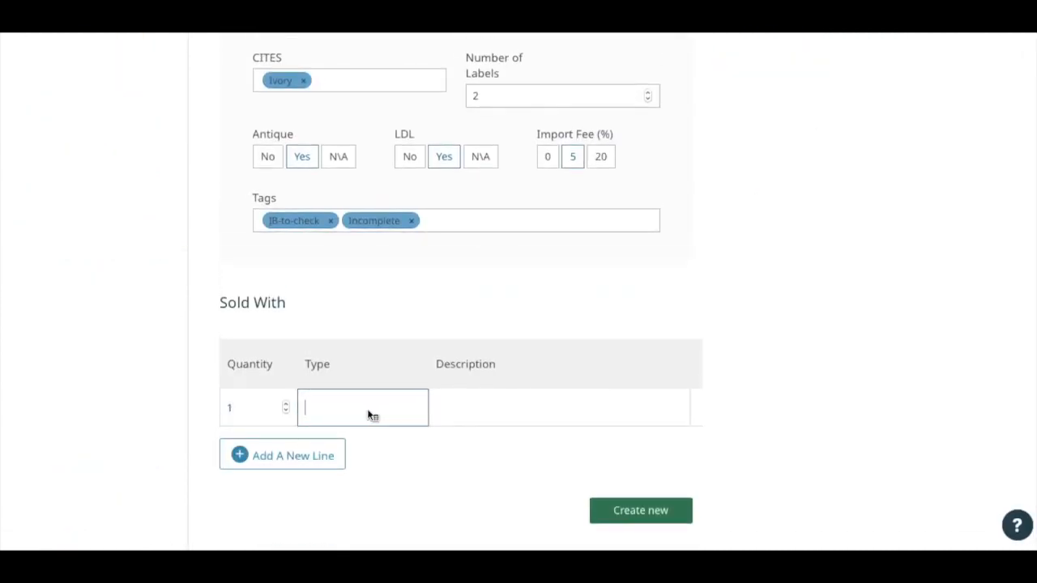
text(certificate)
key(Tab)
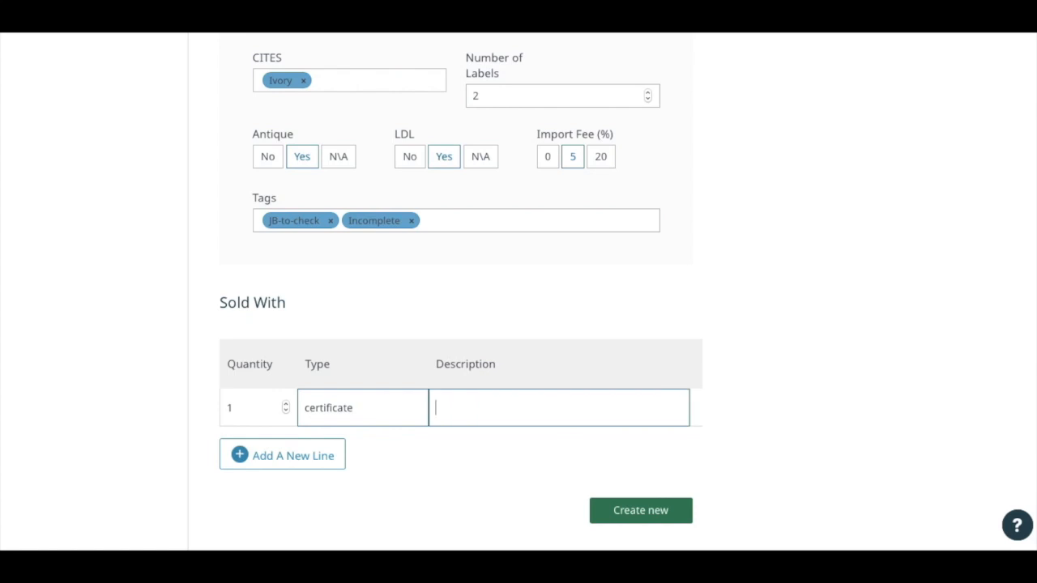
text(from London)
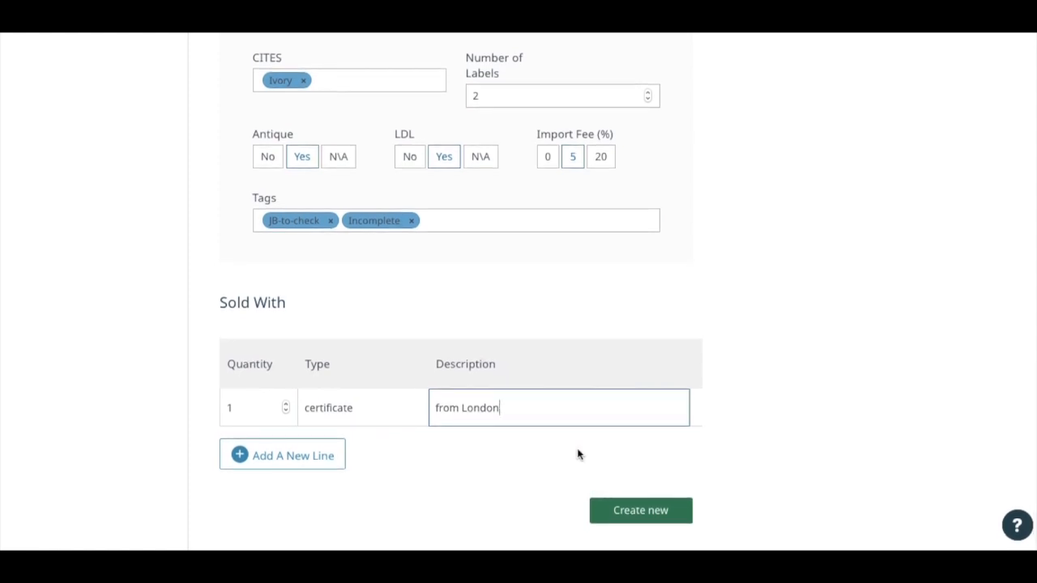
Review the completed form, including its image area, and create the new item.
scroll(578, 455, up, 15)
scroll(577, 455, up, 2)
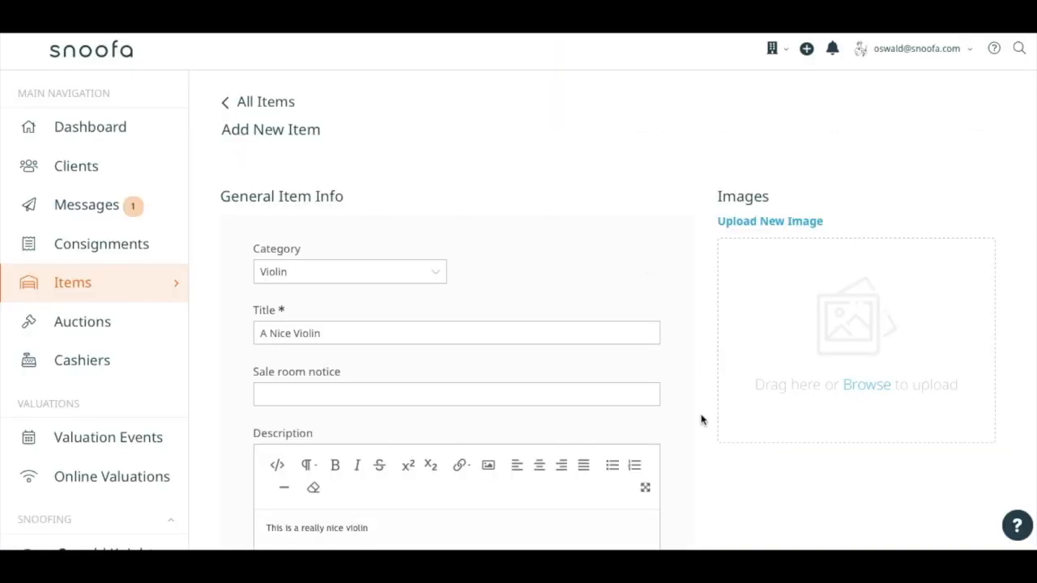
scroll(702, 420, down, 10)
scroll(702, 419, down, 2)
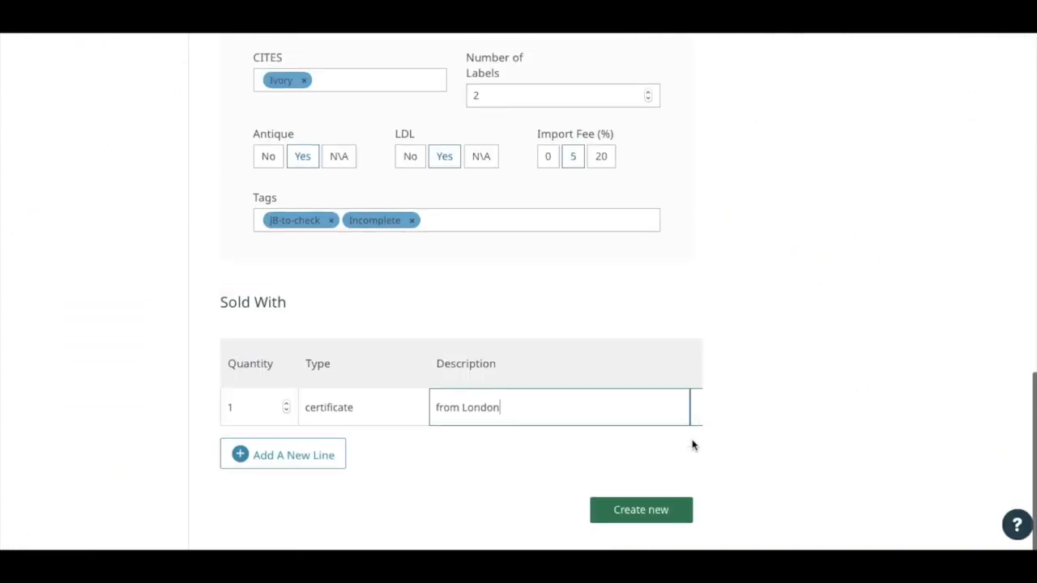
click(647, 519)
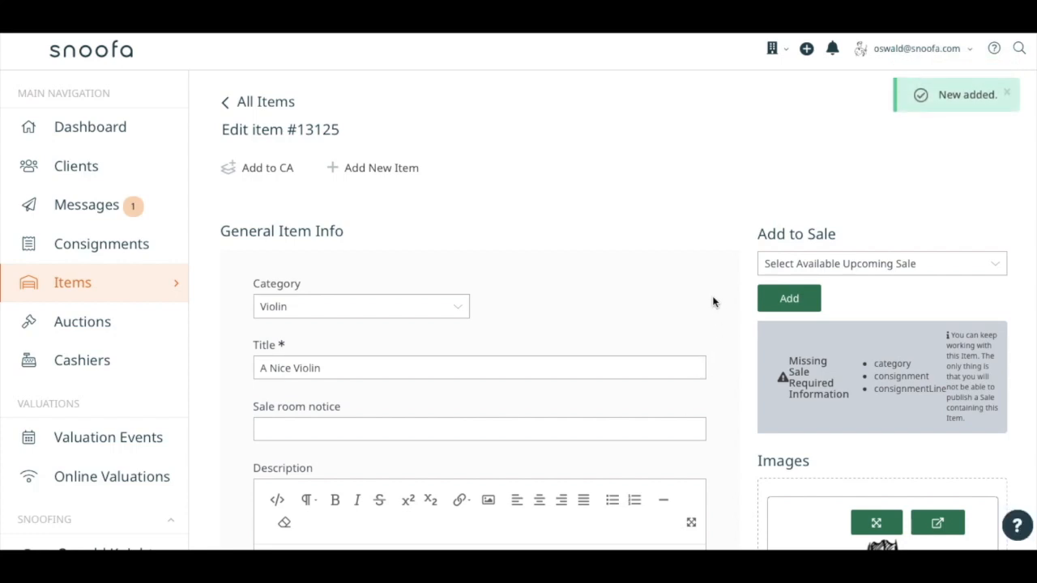
Choose First Affordable Live Auction as the item's upcoming sale and look over the saved item's details and image.
click(813, 264)
click(835, 279)
scroll(737, 318, down, 4)
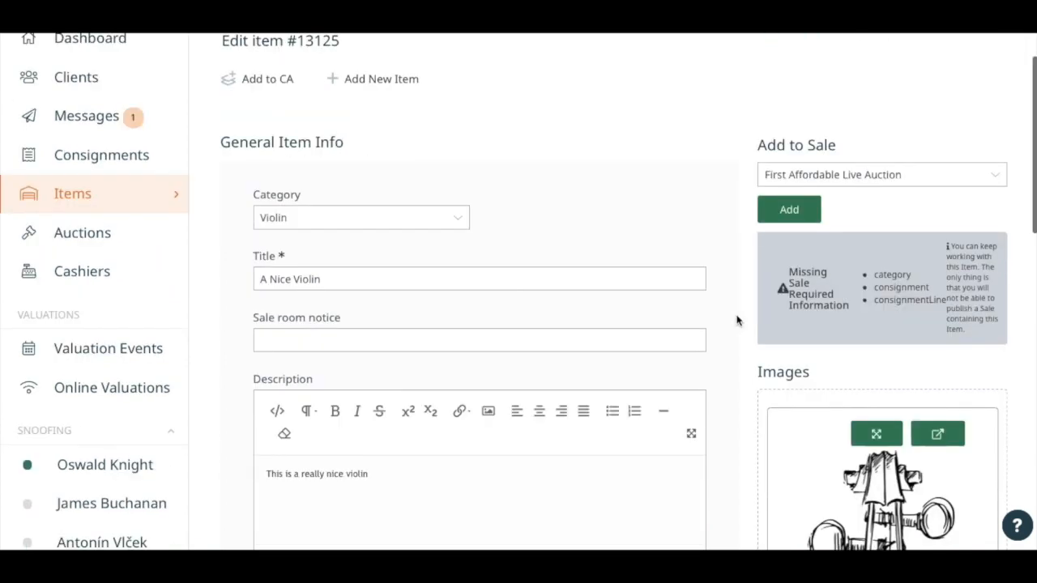
scroll(737, 318, down, 1)
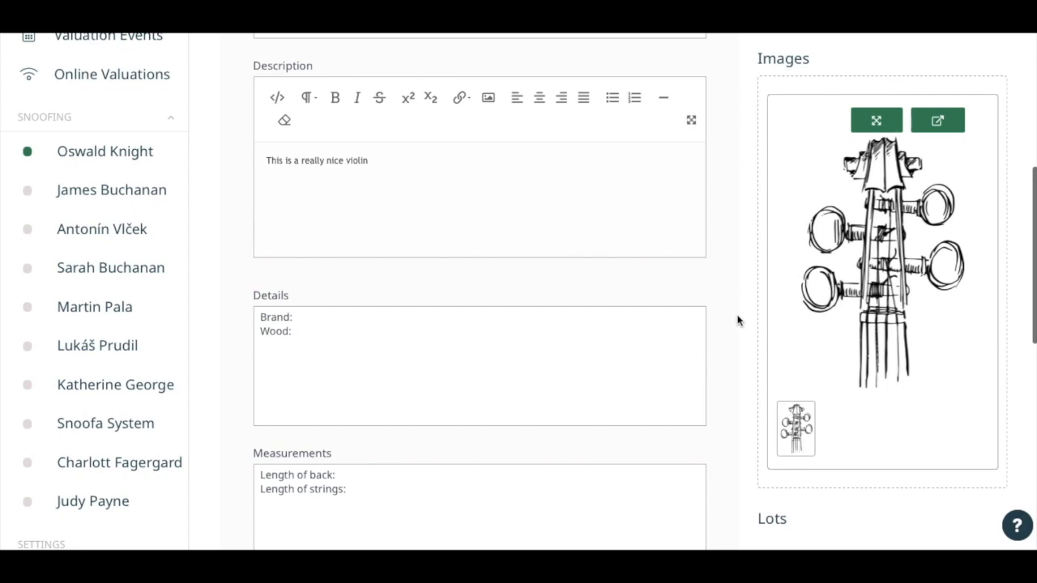
Add the violin item to consignment 1006, leaving the line number empty, and look over the consignment.
scroll(739, 316, down, 3)
scroll(737, 319, up, 8)
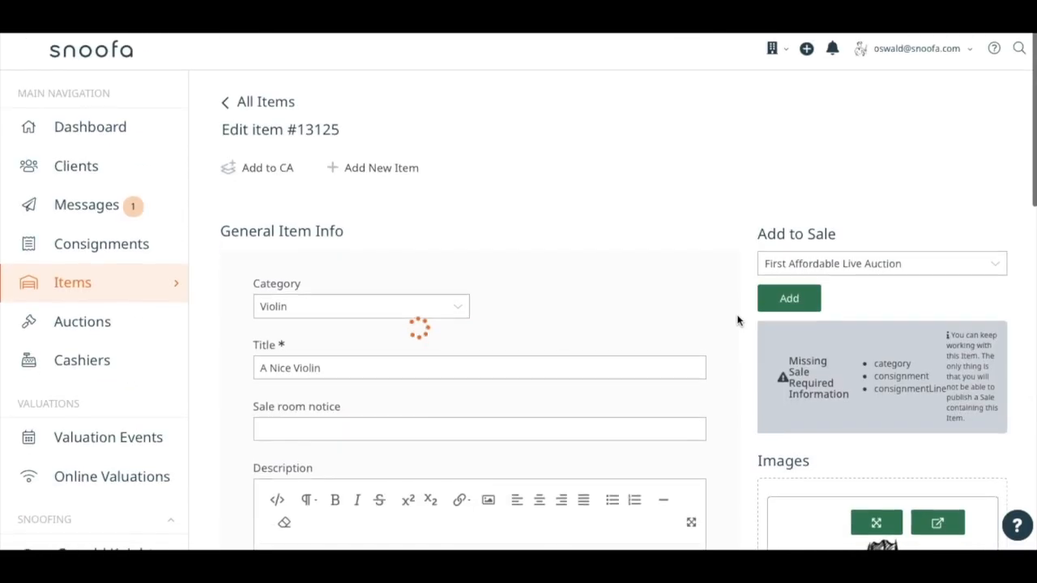
click(274, 170)
click(408, 122)
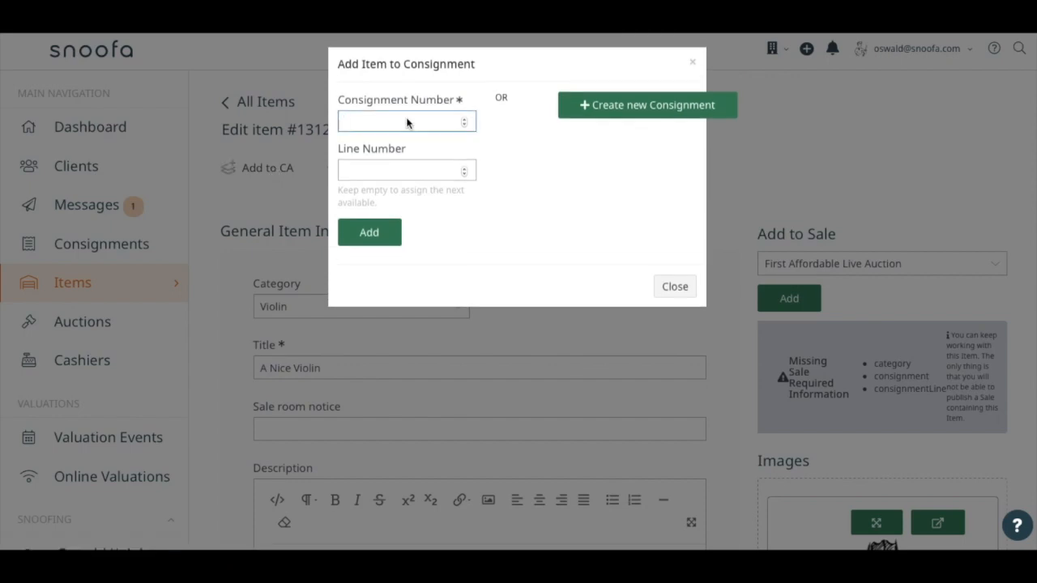
text(1)
click(420, 146)
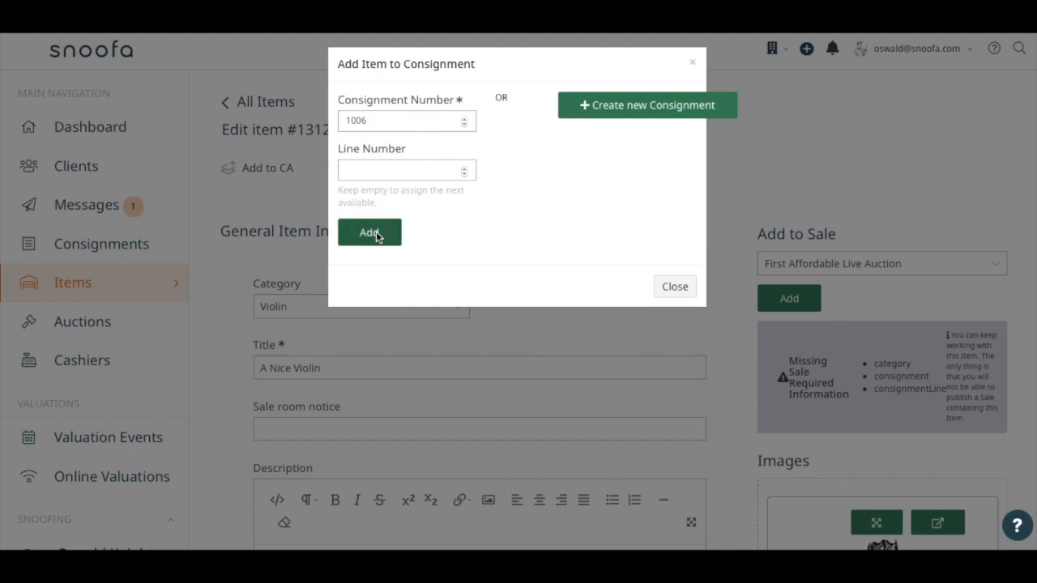
click(375, 235)
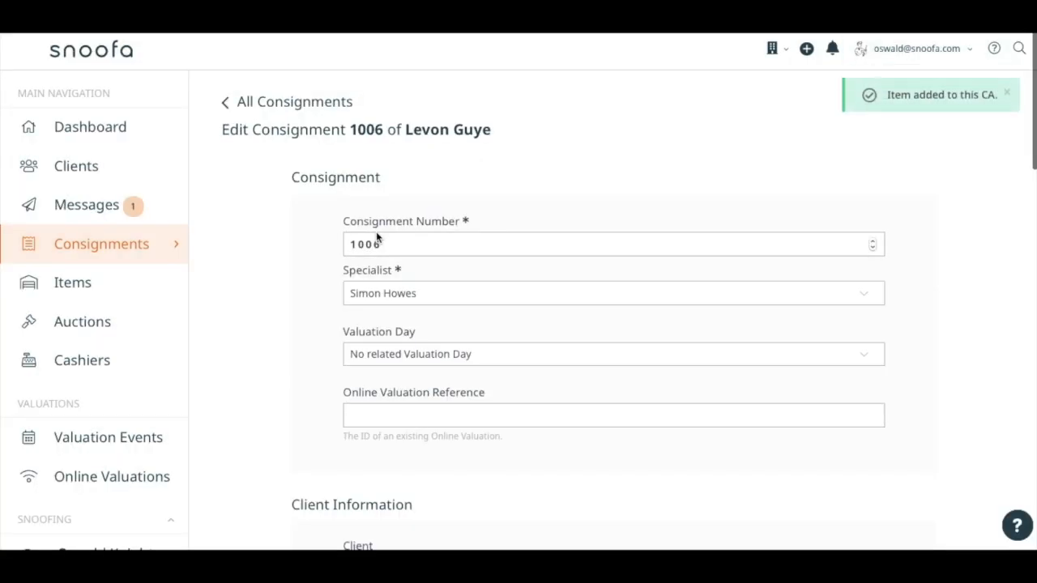
scroll(377, 237, down, 10)
scroll(470, 426, down, 6)
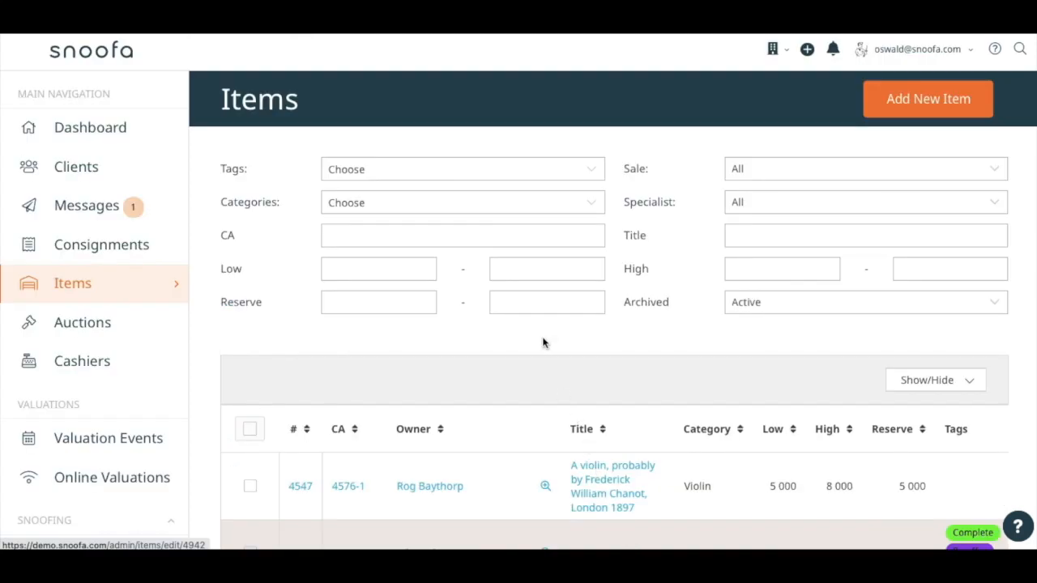
Filter the items list by the tags JB-to-check and Incomplete and look through the matching items.
click(533, 178)
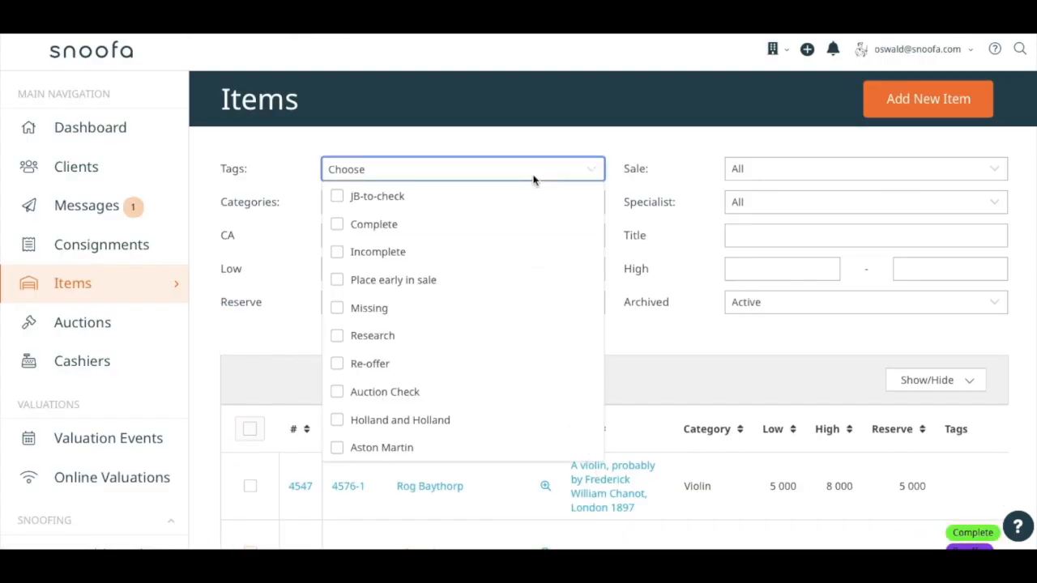
click(516, 197)
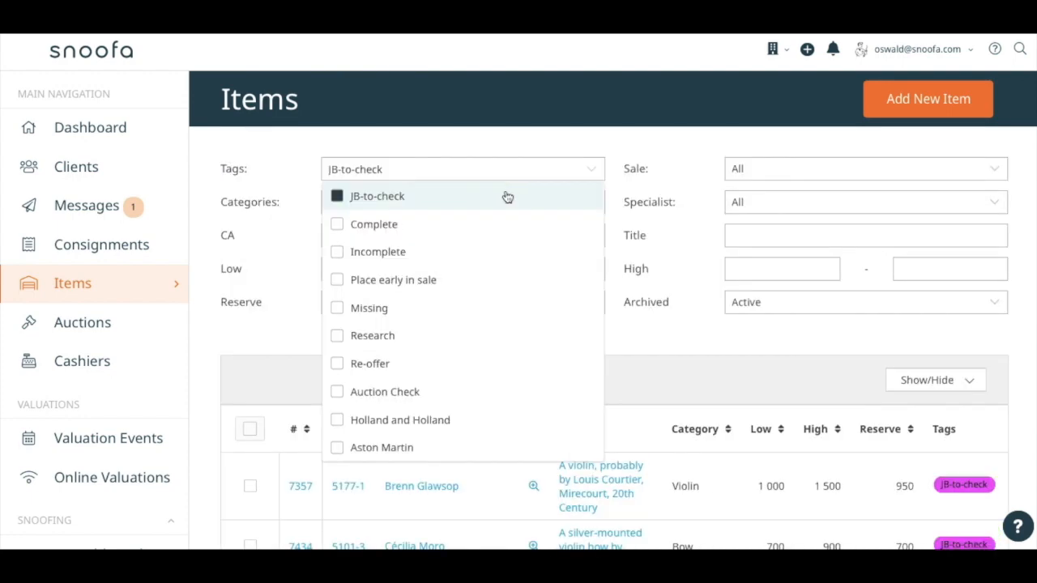
click(441, 252)
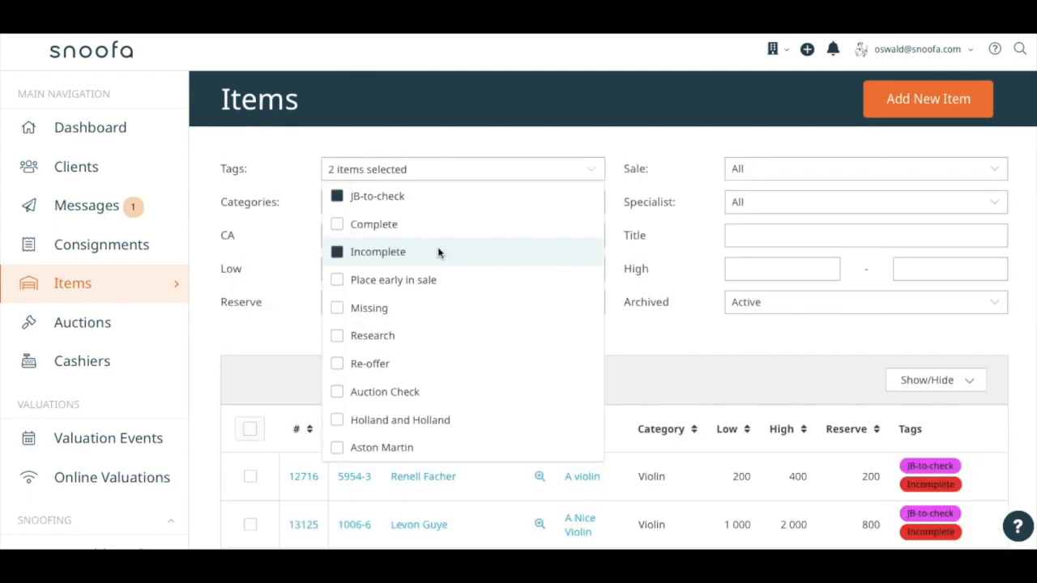
click(630, 328)
scroll(631, 327, down, 3)
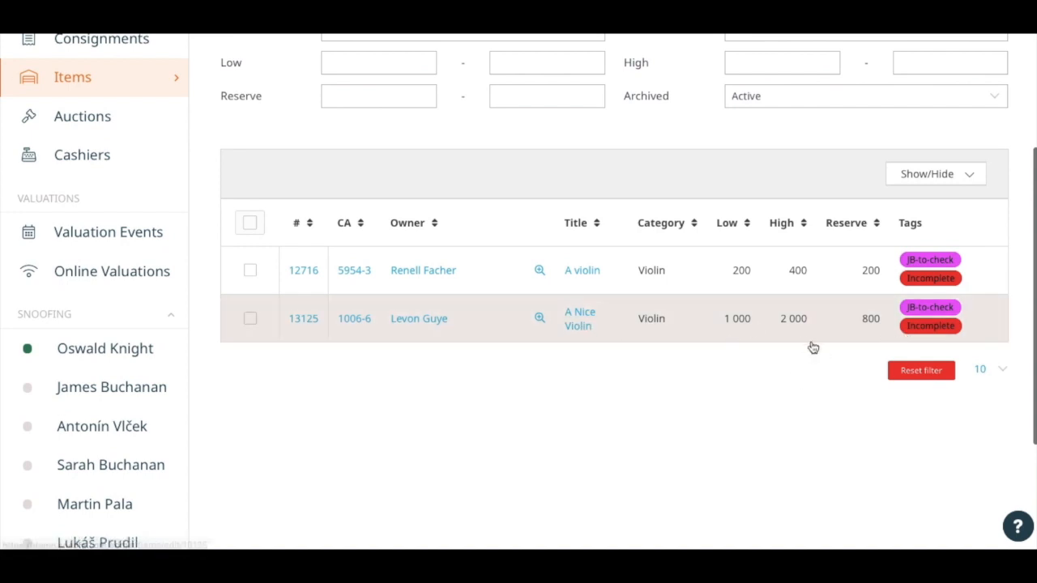
Open the item A Nice Violin from the filtered list and review its details.
click(580, 325)
scroll(608, 415, down, 2)
scroll(608, 415, up, 2)
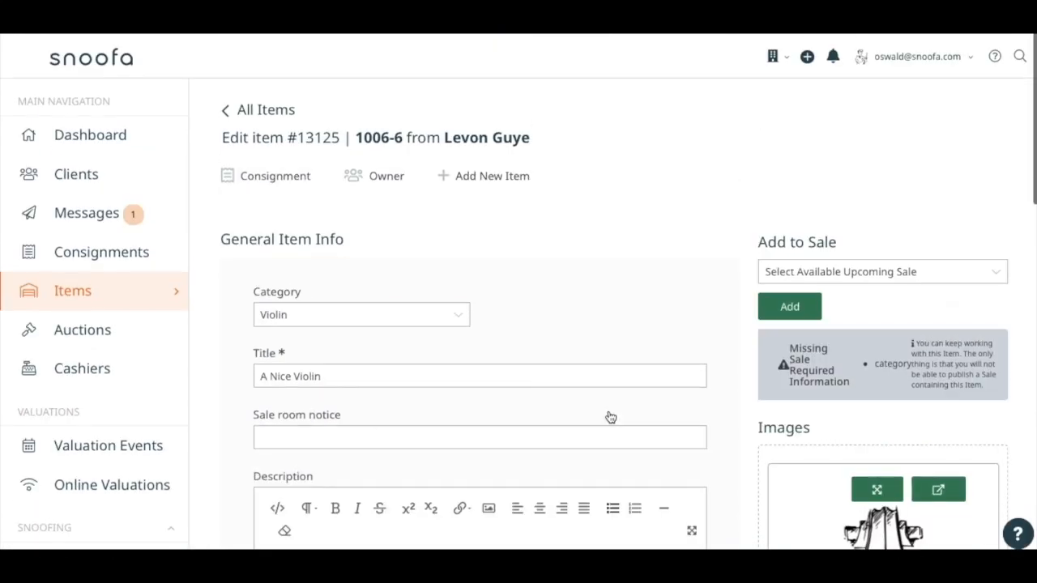